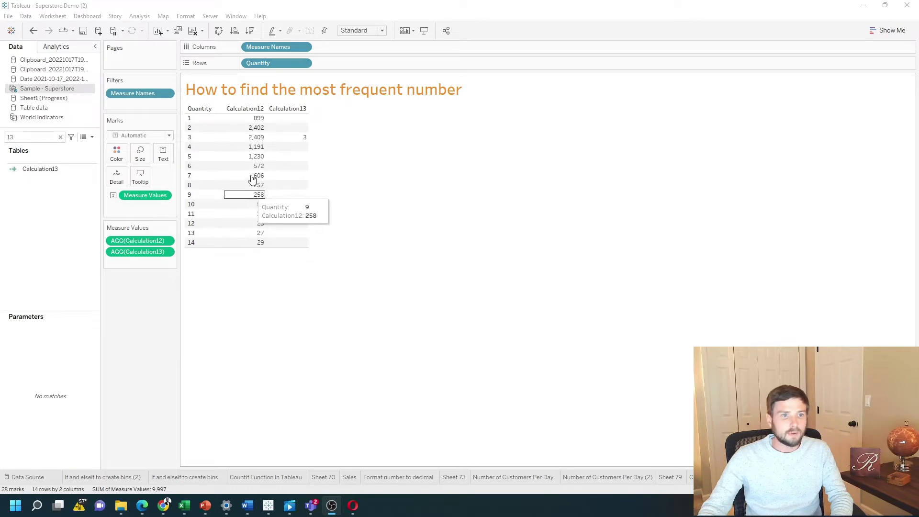
# - Highlight Quantity 3's count of 2,409, then clear the highlight so all marks show
pyautogui.click(255, 138)
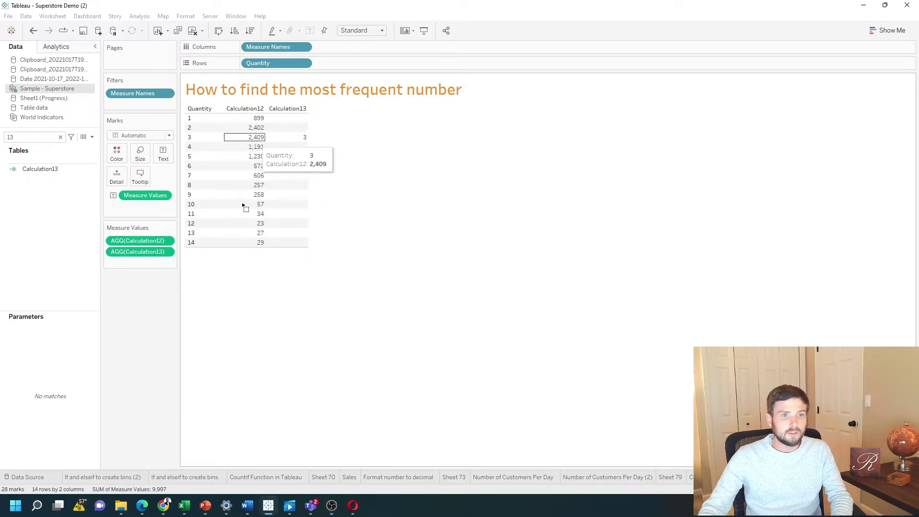
pyautogui.click(258, 140)
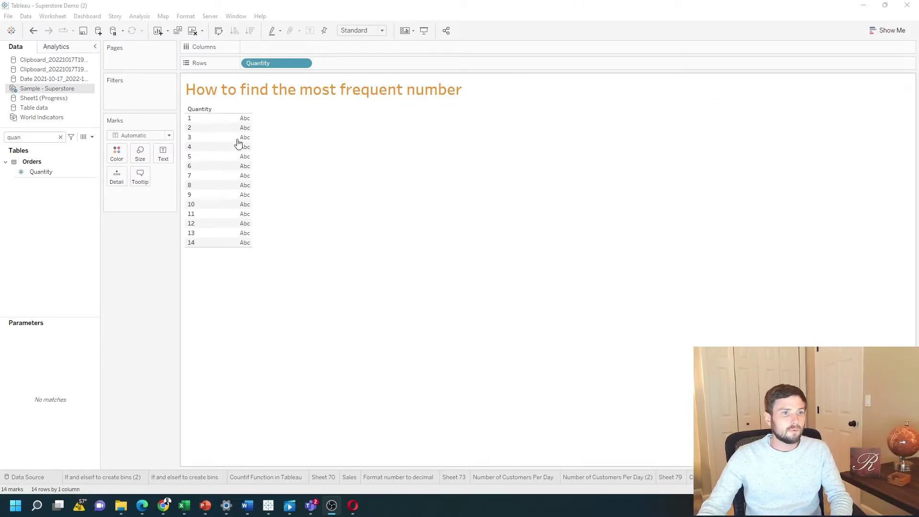
# - Create a calculated field named 'Count of Quantity' with formula count([Quantity])
pyautogui.click(92, 137)
pyautogui.click(93, 138)
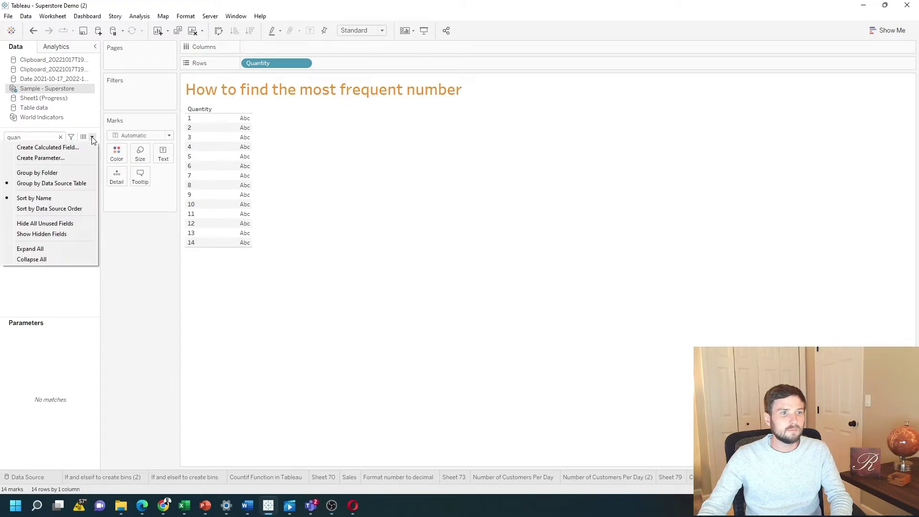
pyautogui.click(48, 147)
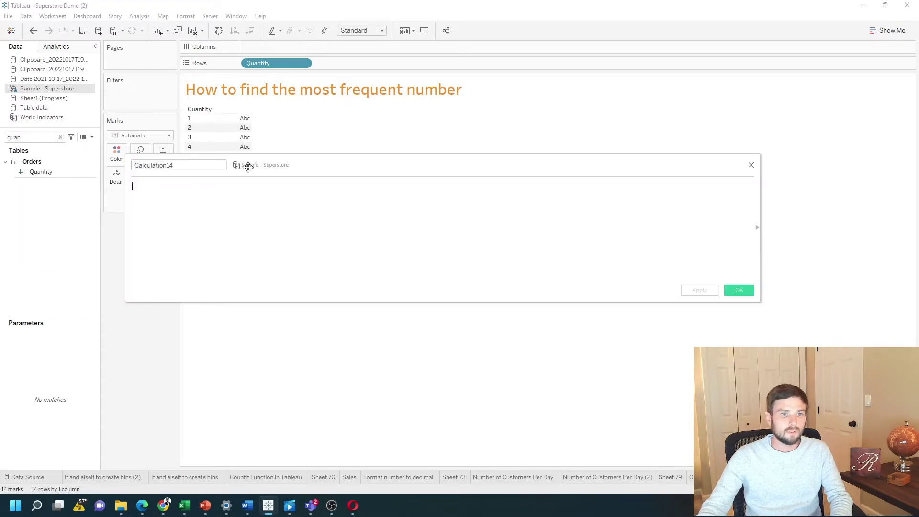
pyautogui.moveTo(249, 172); pyautogui.dragTo(368, 259)
pyautogui.doubleClick(306, 248)
pyautogui.write('Count of Quan')
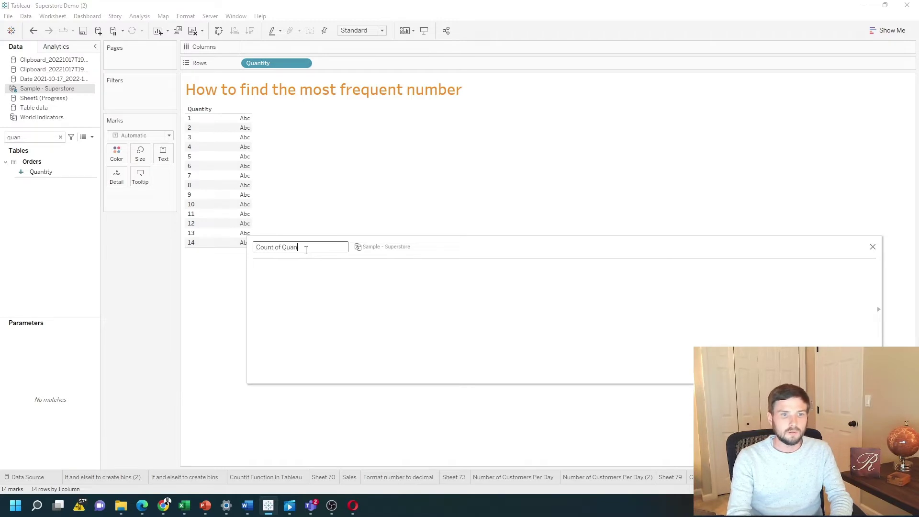
pyautogui.write('tity')
pyautogui.click(347, 298)
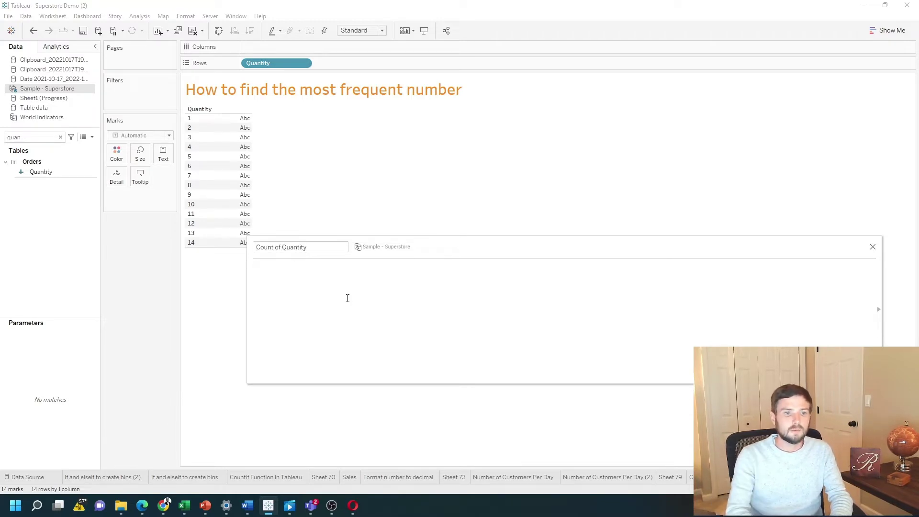
pyautogui.write('count([Quantity]')
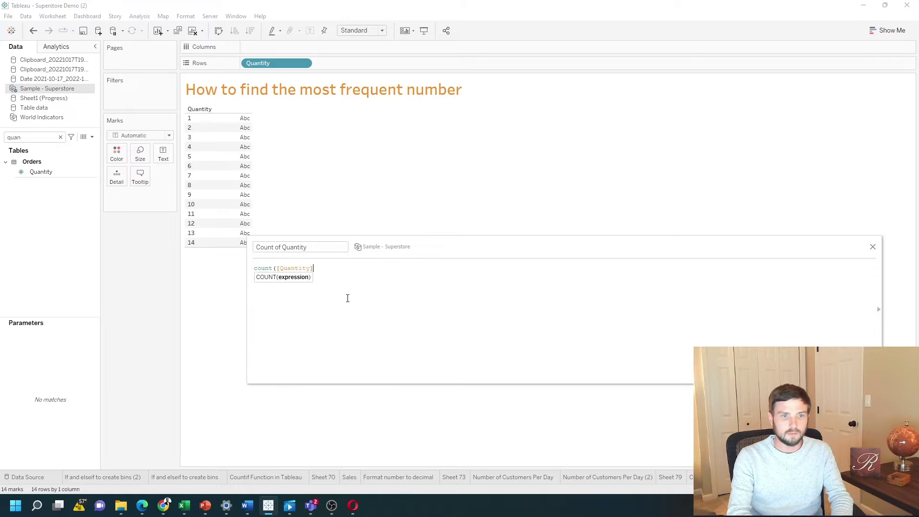
pyautogui.write(')')
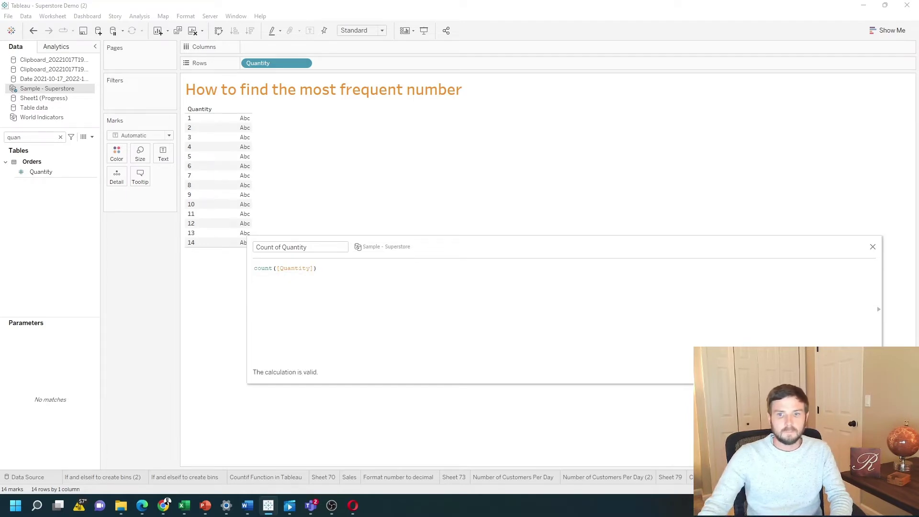
pyautogui.click(862, 372)
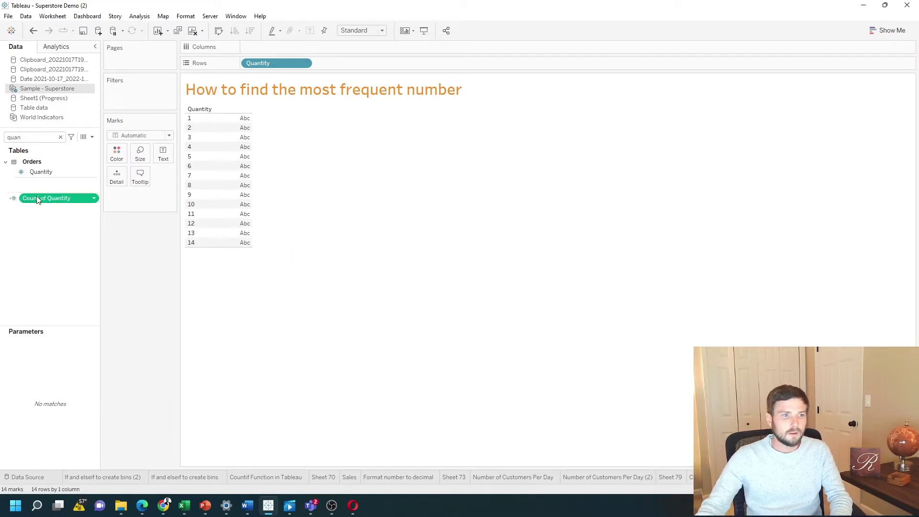
# - Add Count of Quantity to the table and check Quantity 3's highest count of 2,409
pyautogui.moveTo(39, 199); pyautogui.dragTo(253, 194)
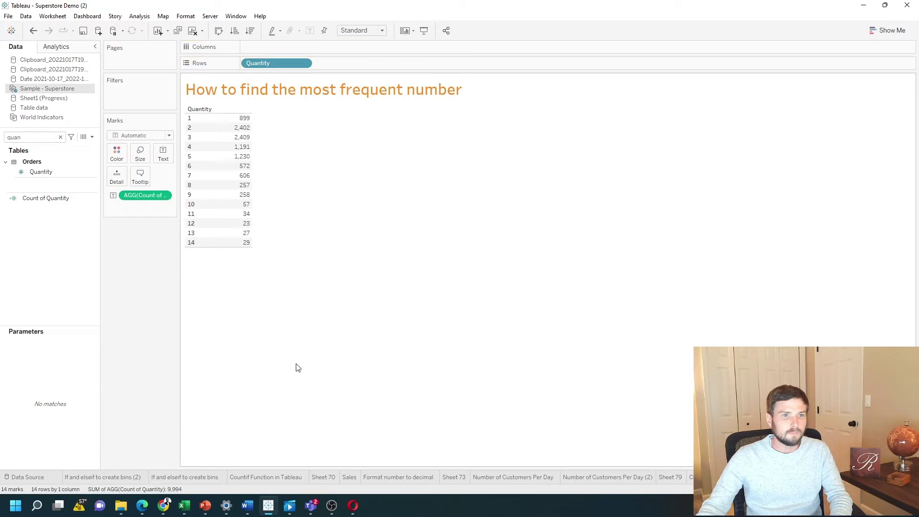
pyautogui.click(238, 137)
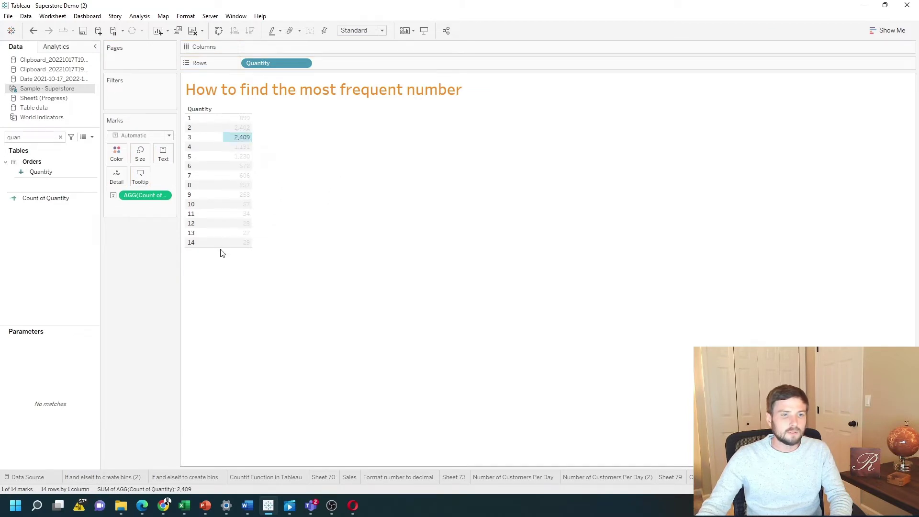
pyautogui.click(241, 138)
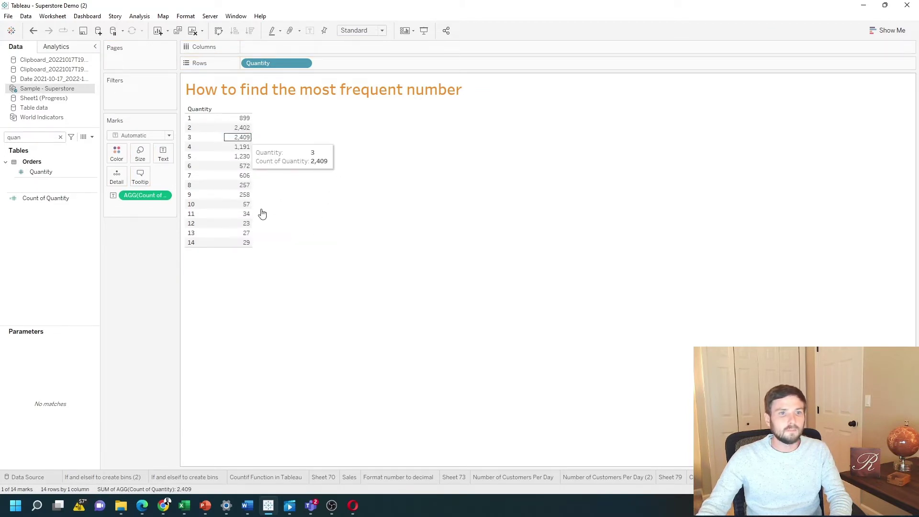
pyautogui.click(271, 260)
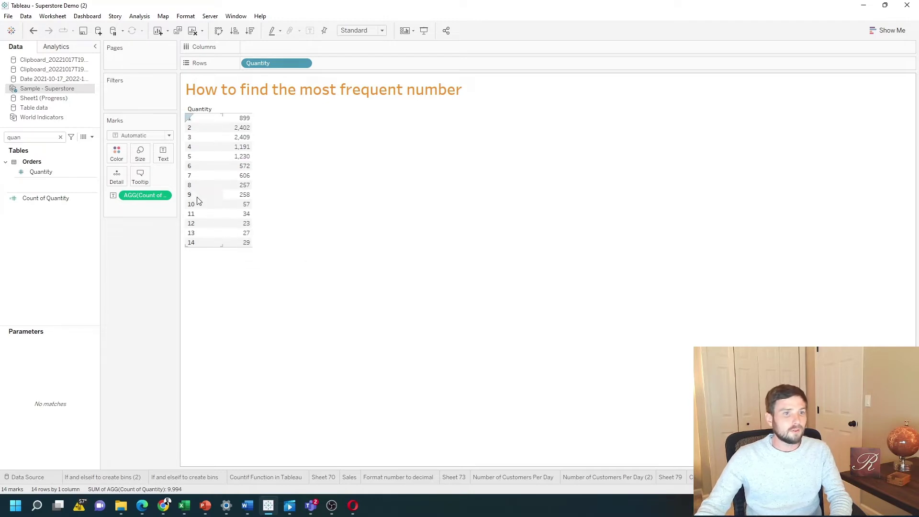
# - Start a new calculated field named 'Most Frequent Number' and resize its editor
pyautogui.click(92, 137)
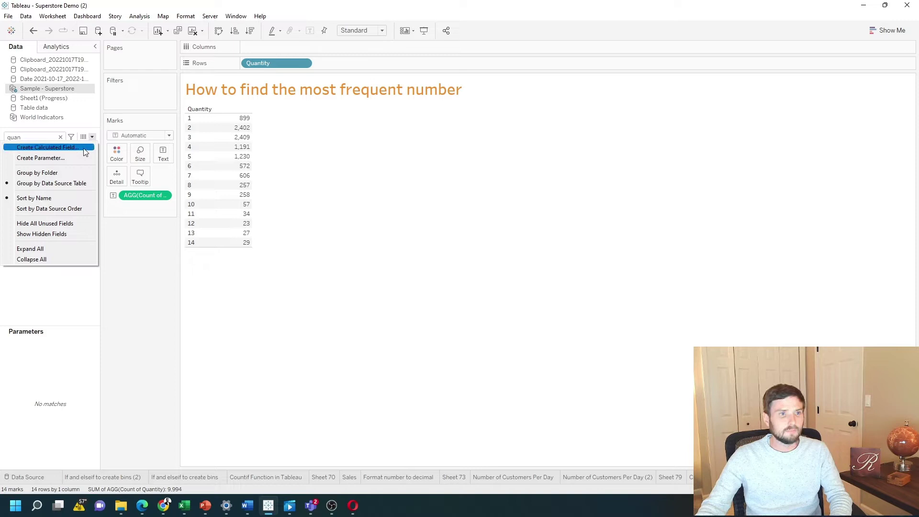
pyautogui.click(84, 149)
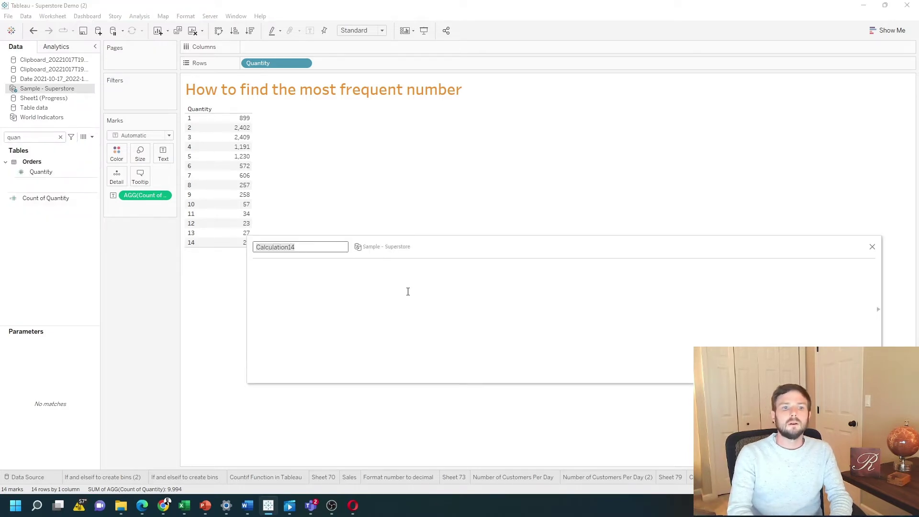
pyautogui.write('M')
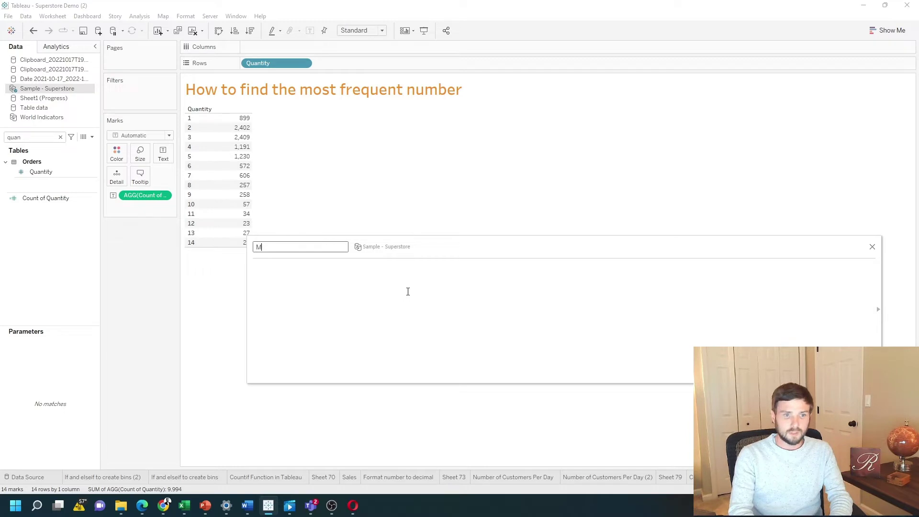
pyautogui.write('ost Fr')
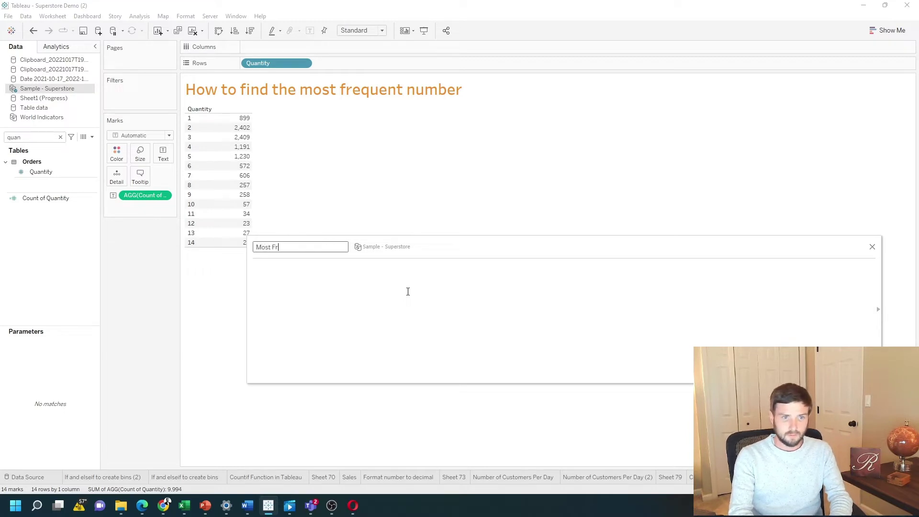
pyautogui.write('equent Number')
pyautogui.click(408, 292)
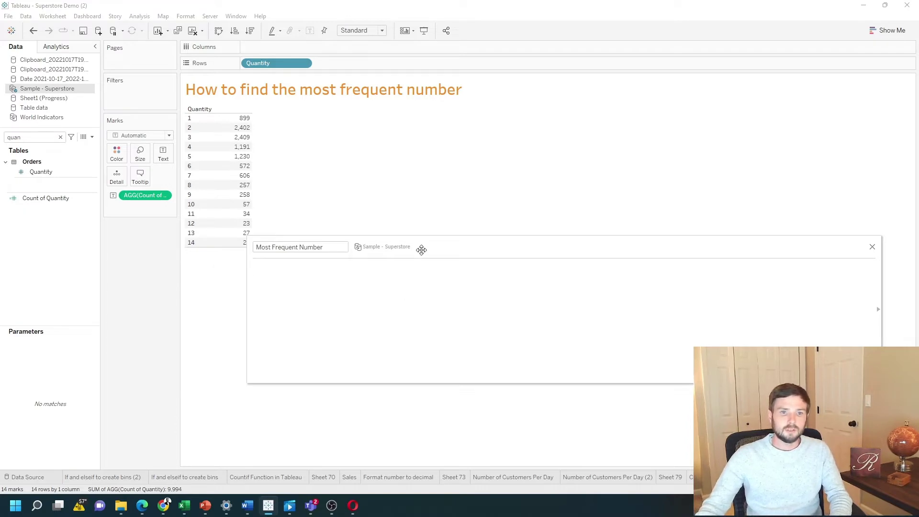
pyautogui.moveTo(421, 248); pyautogui.dragTo(404, 204)
pyautogui.moveTo(864, 236); pyautogui.dragTo(519, 225)
pyautogui.moveTo(385, 207); pyautogui.dragTo(450, 218)
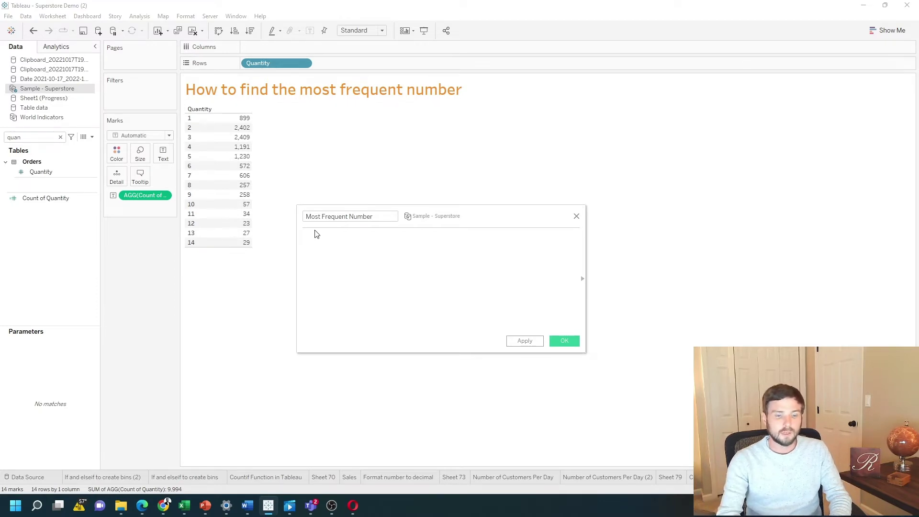
# - Enter { INCLUDE [Quantity]: count([Quantity]) } as the formula and apply it
pyautogui.press('Return')
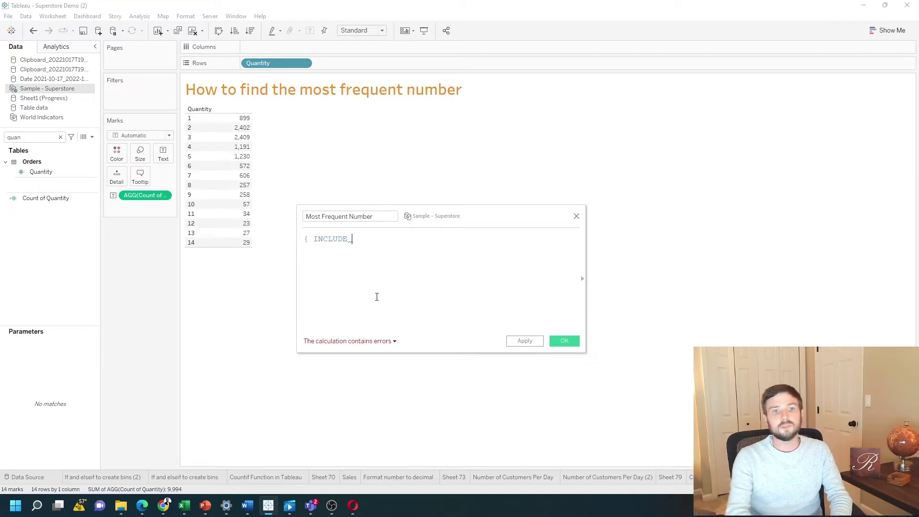
pyautogui.moveTo(284, 60); pyautogui.dragTo(388, 245)
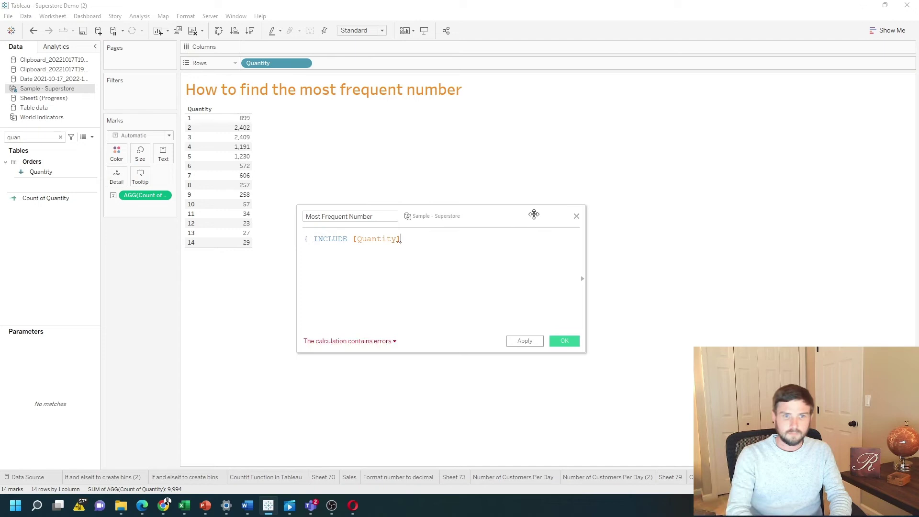
pyautogui.write(': count')
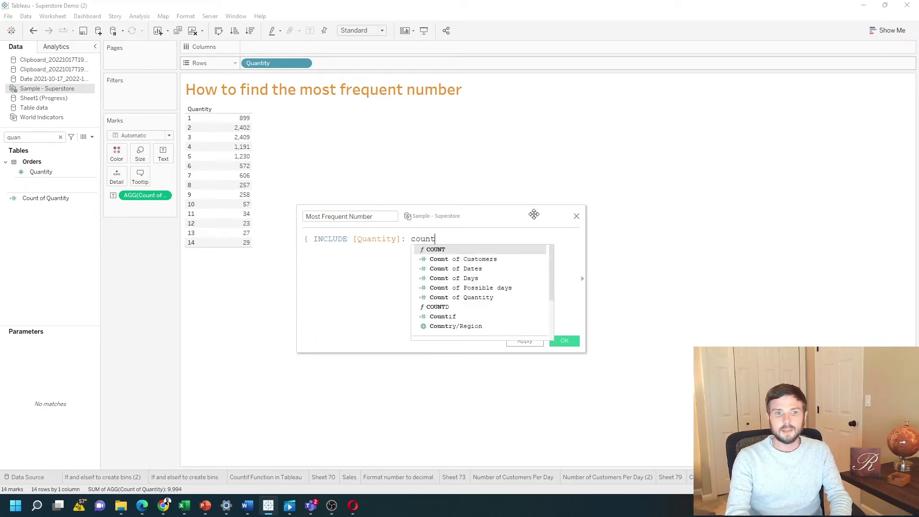
pyautogui.write('(quan')
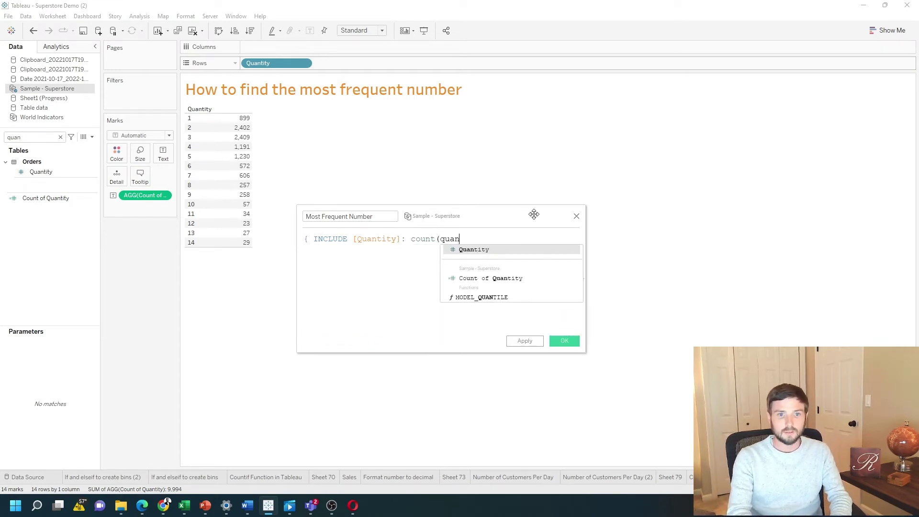
pyautogui.write('ti')
pyautogui.press('Return')
pyautogui.write(')')
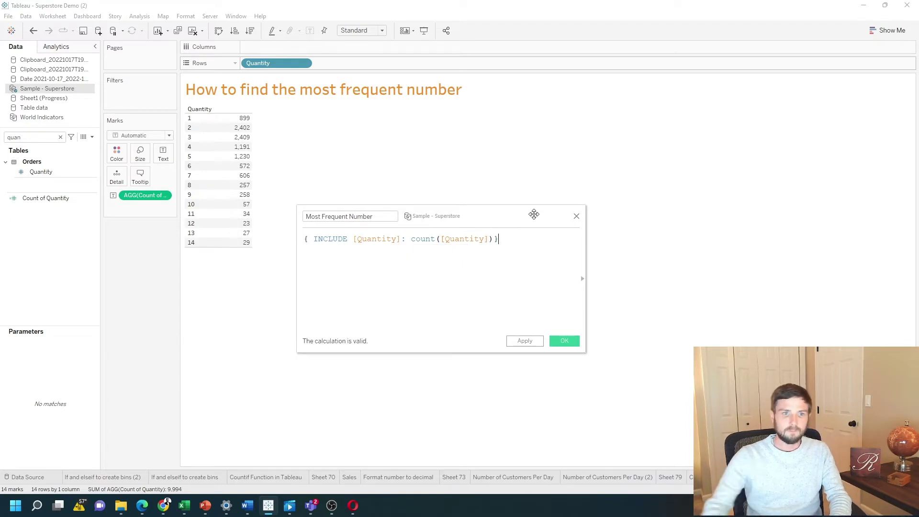
pyautogui.click(525, 342)
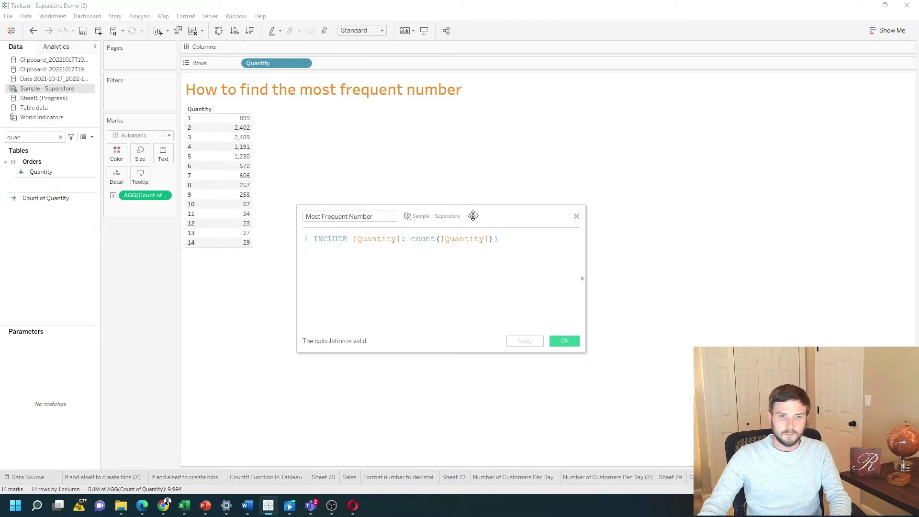
# - Add Most Frequent Number to the table beside the Count of Quantity column
pyautogui.moveTo(473, 216); pyautogui.dragTo(530, 173)
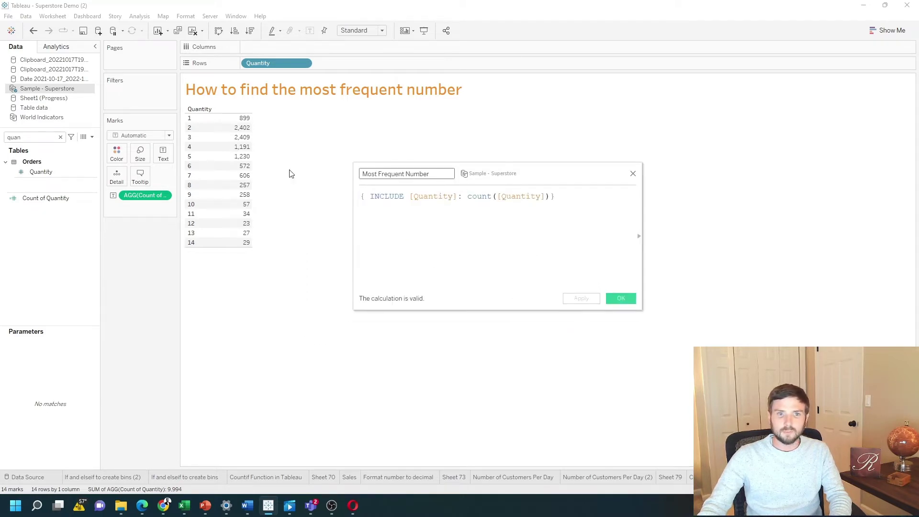
pyautogui.click(54, 200)
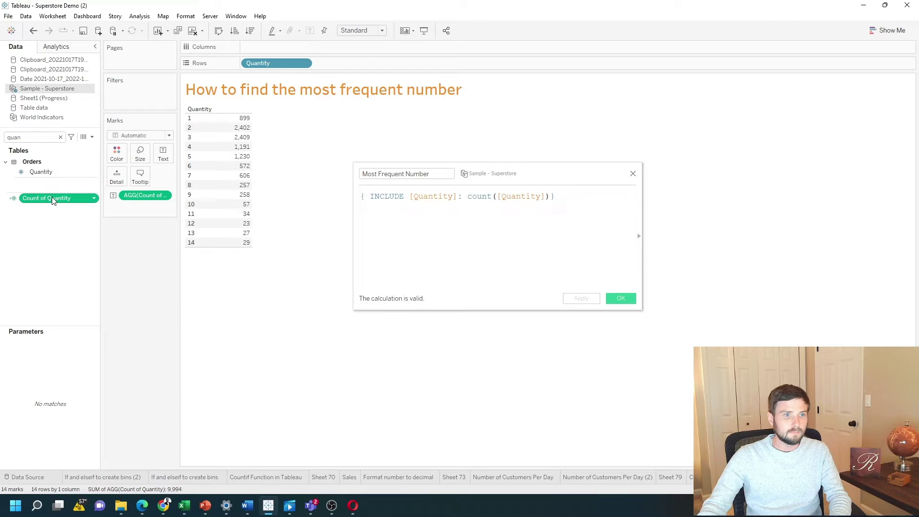
pyautogui.doubleClick(51, 138)
pyautogui.write('most')
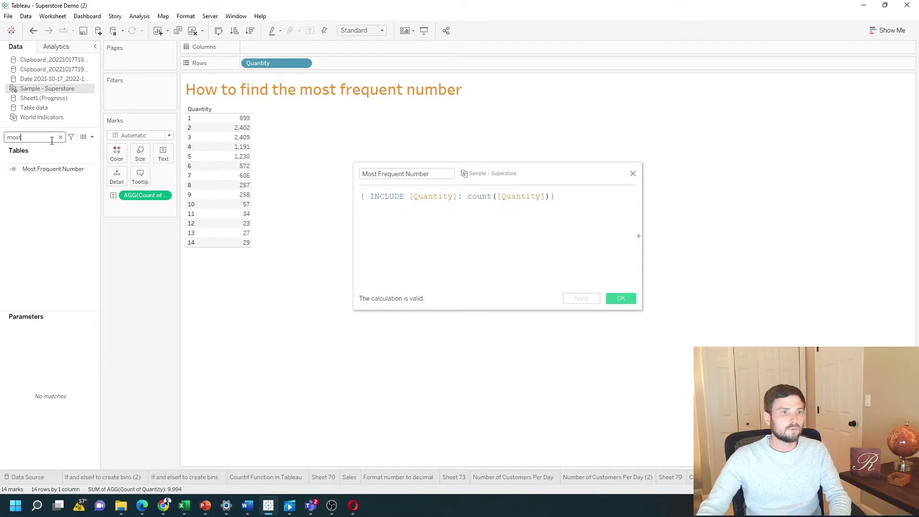
pyautogui.moveTo(51, 173); pyautogui.dragTo(244, 153)
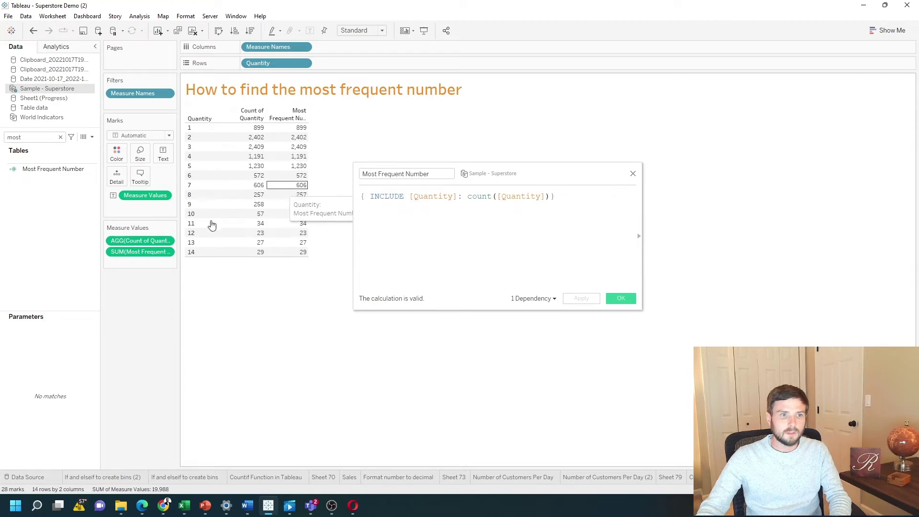
# - Wrap the INCLUDE expression in max( ) and apply, showing 2,409 on every row
pyautogui.click(399, 215)
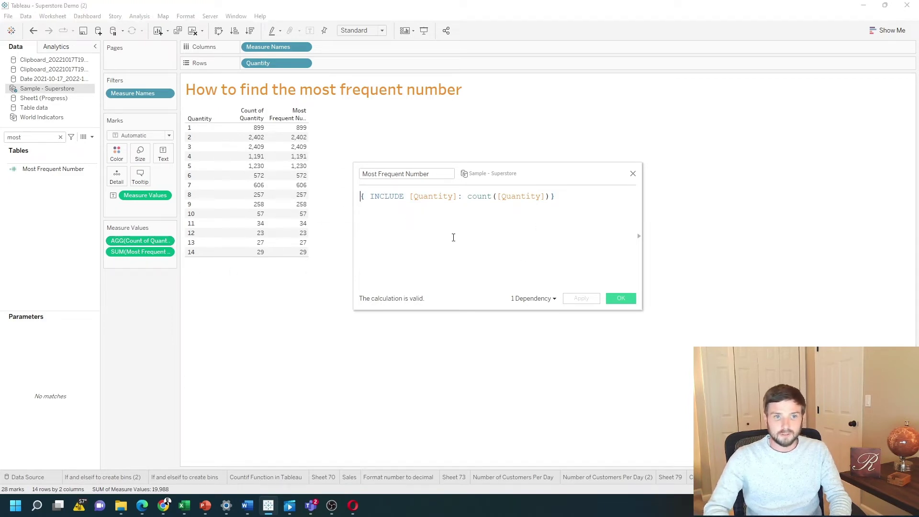
pyautogui.press('Return')
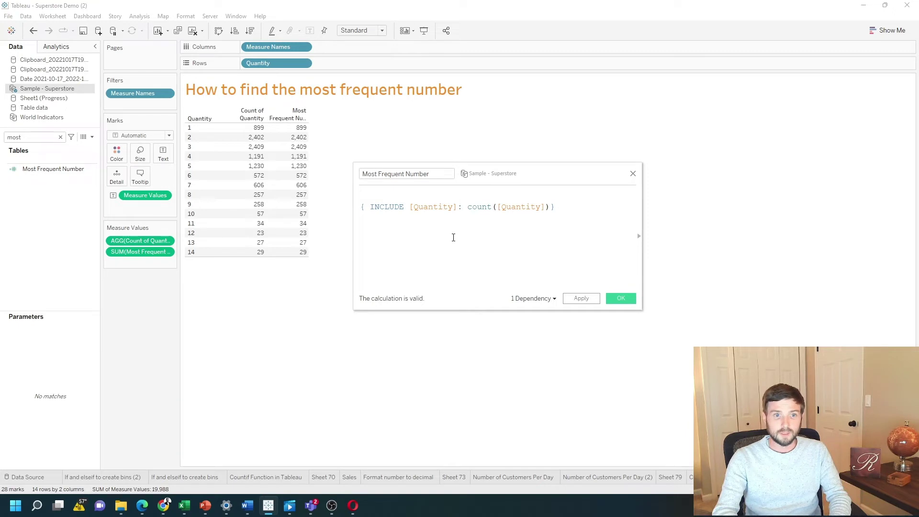
pyautogui.write('{')
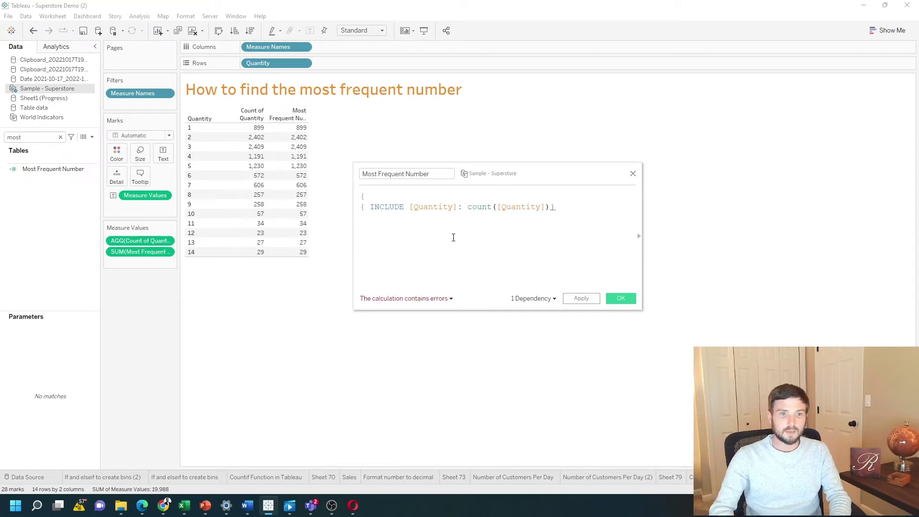
pyautogui.press('Return')
pyautogui.write('max')
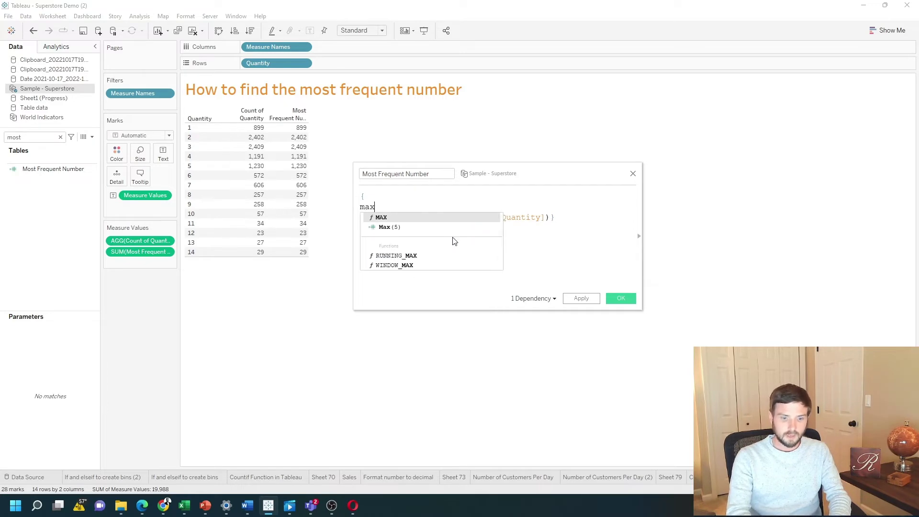
pyautogui.write('(')
pyautogui.click(550, 243)
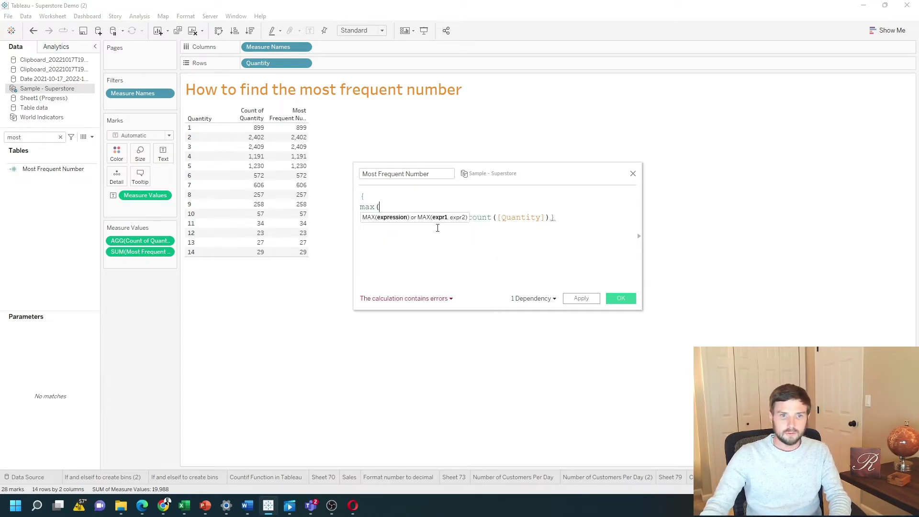
pyautogui.press('BackSpace')
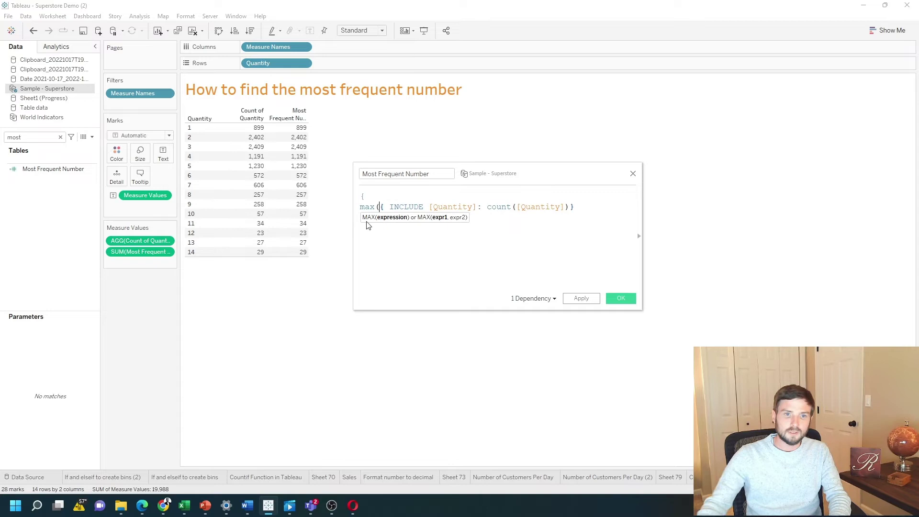
pyautogui.click(592, 208)
pyautogui.write(')')
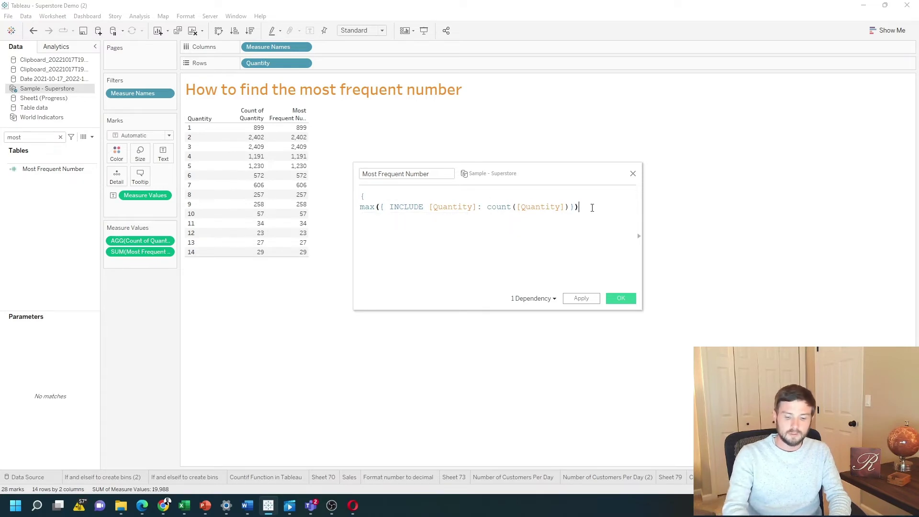
pyautogui.press('Return')
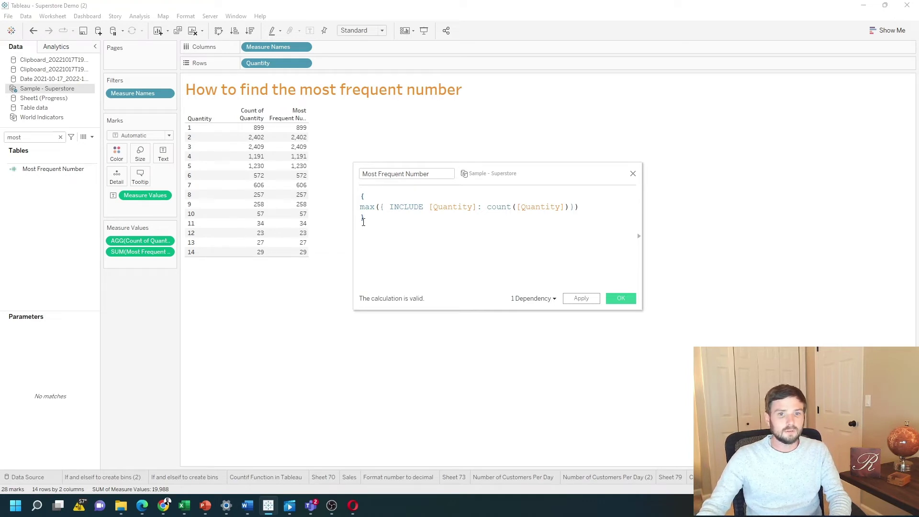
pyautogui.click(580, 299)
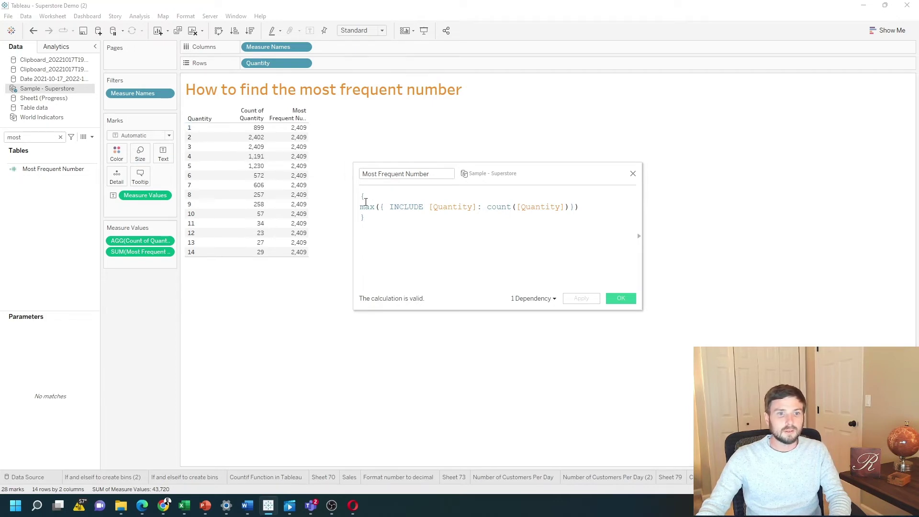
pyautogui.press('Return')
pyautogui.press('Return')
pyautogui.press('Up')
pyautogui.press('Up')
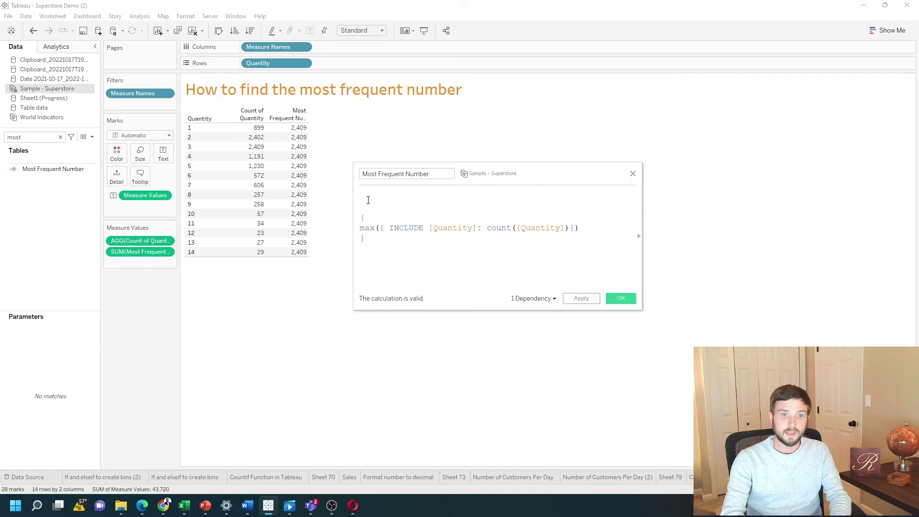
# - Begin an 'if' line followed by a pasted copy of the INCLUDE count expression
pyautogui.write('if')
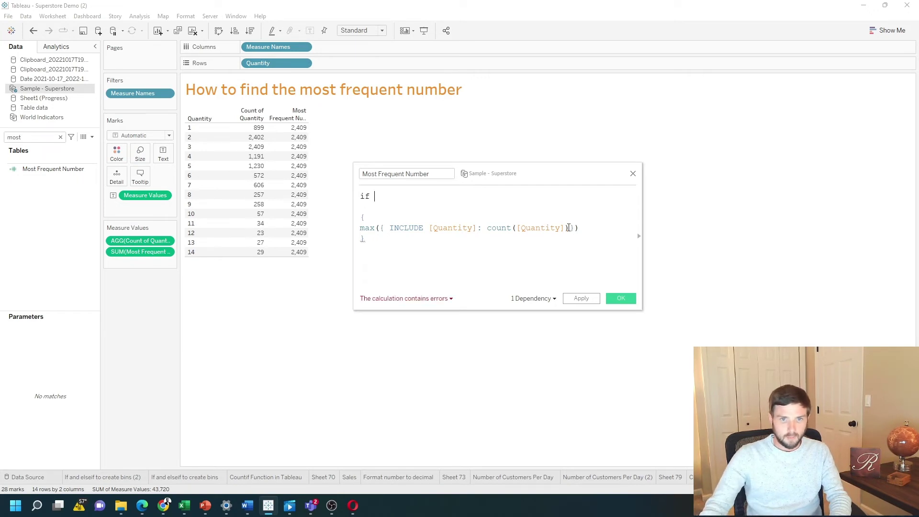
pyautogui.moveTo(574, 227); pyautogui.dragTo(381, 228)
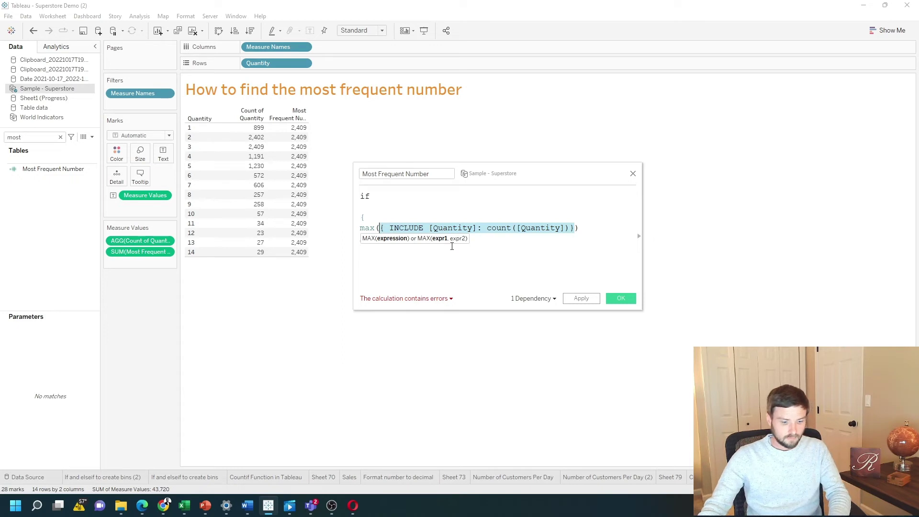
pyautogui.hotkey('ctrl', 'c')
pyautogui.click(376, 207)
pyautogui.hotkey('ctrl', 'v')
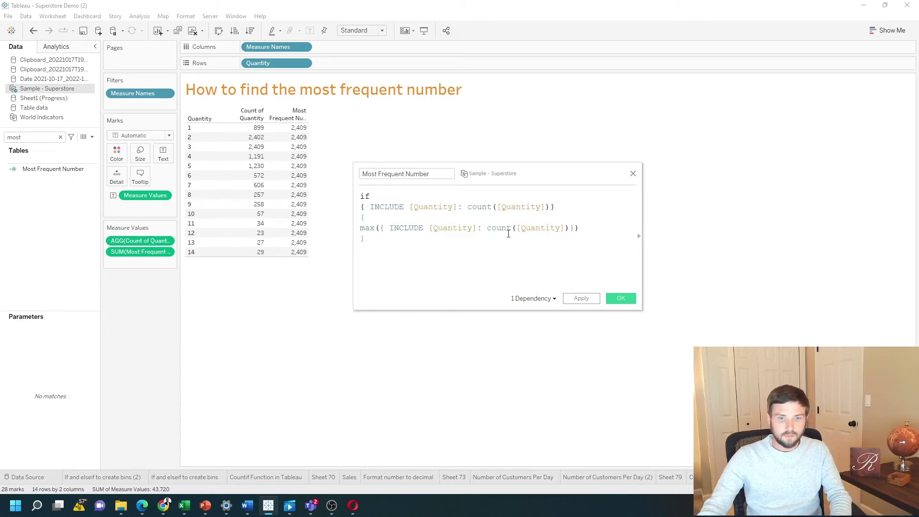
pyautogui.press('Return')
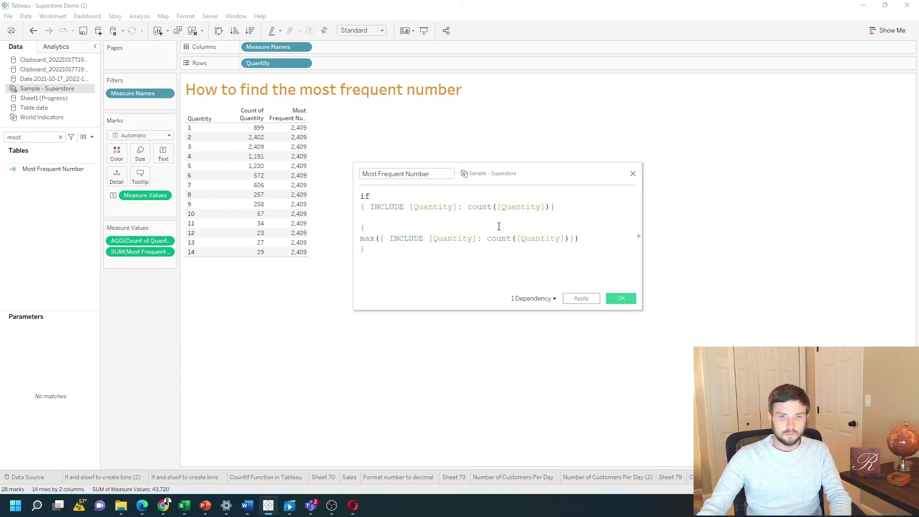
# - Insert '=' between the INCLUDE count and the max( ) block, leaving room for the result
pyautogui.moveTo(556, 206); pyautogui.dragTo(356, 203)
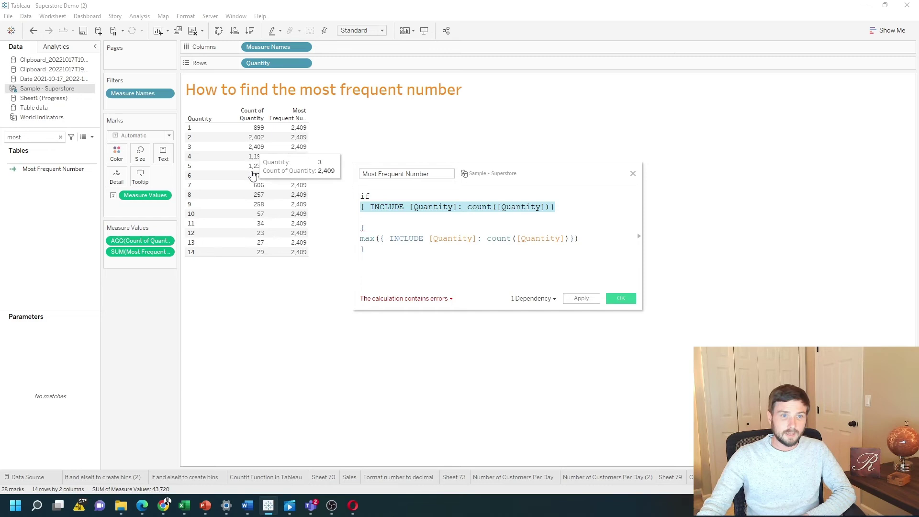
pyautogui.click(437, 221)
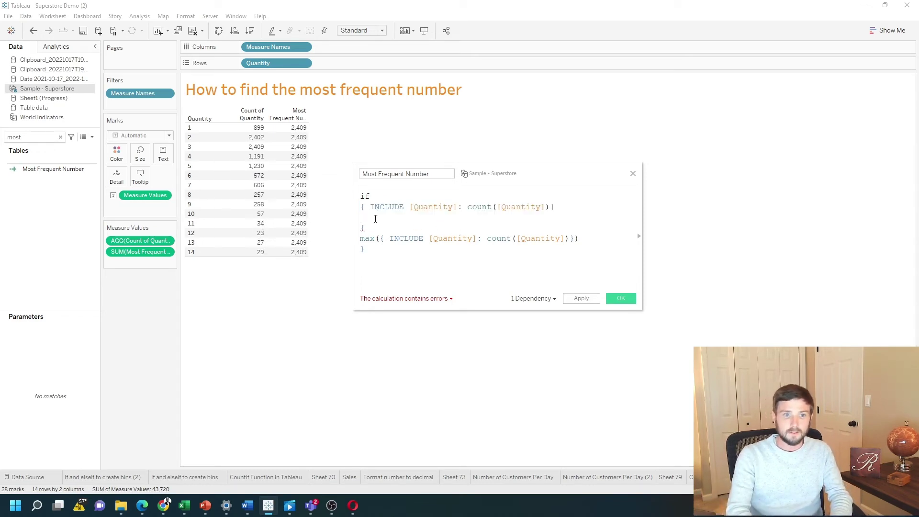
pyautogui.write('=')
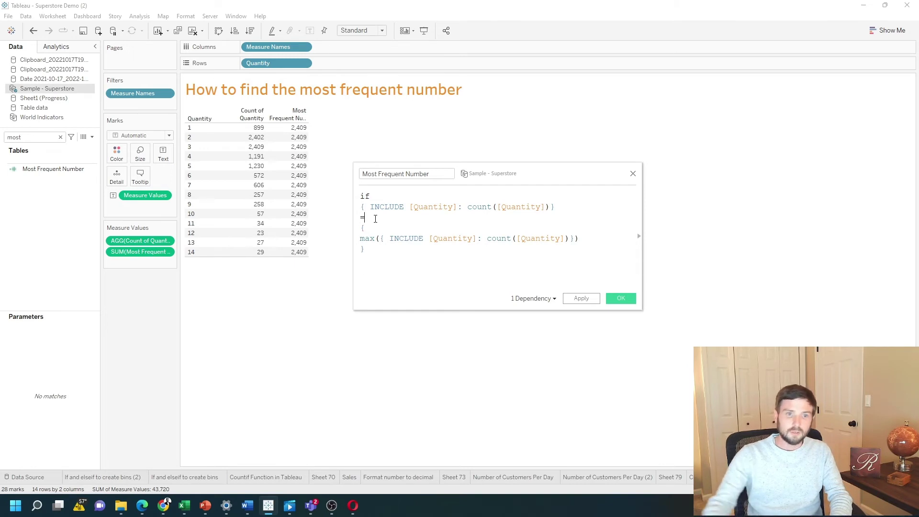
pyautogui.moveTo(373, 254); pyautogui.dragTo(355, 233)
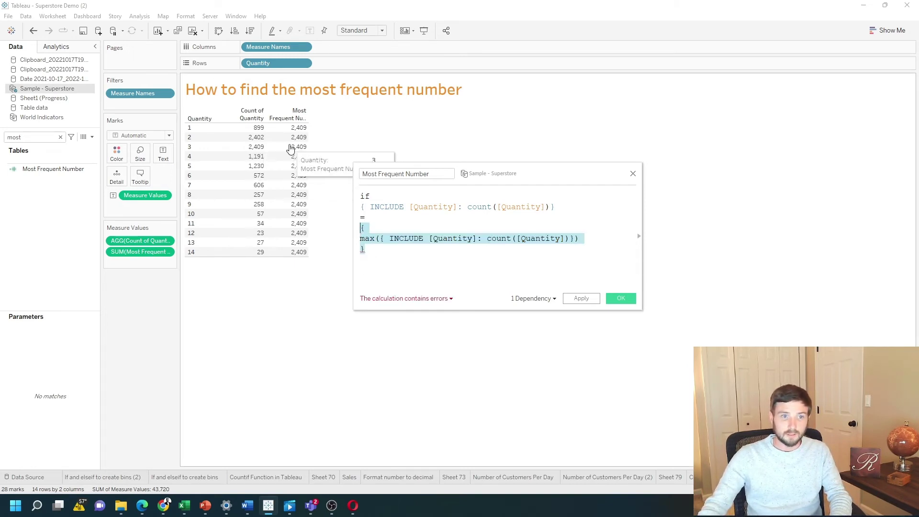
pyautogui.click(580, 242)
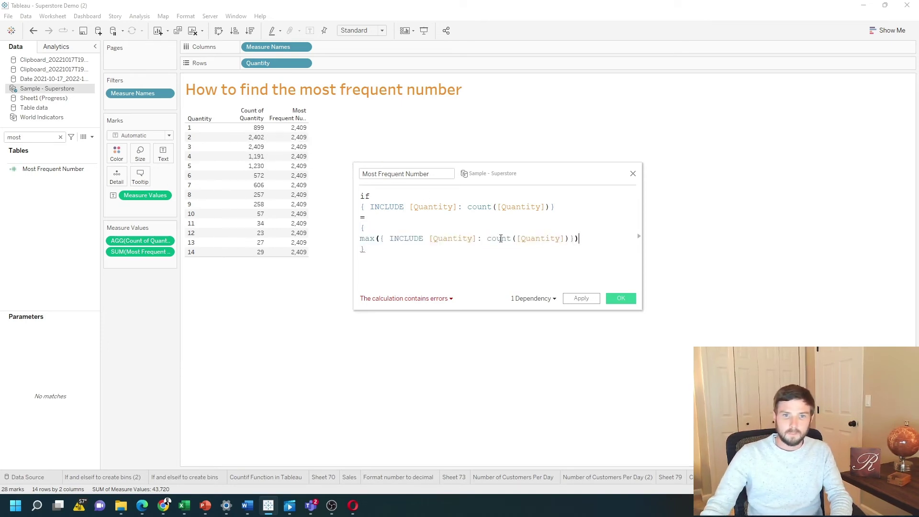
pyautogui.press('Return')
pyautogui.press('Return')
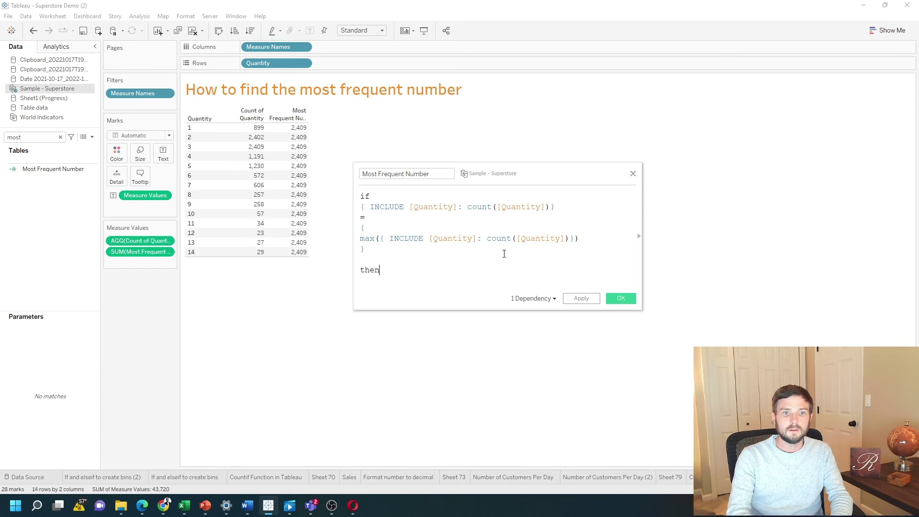
# - Finish with 'then [Quantity] end' and wrap the whole IF statement in max( )
pyautogui.moveTo(261, 63); pyautogui.dragTo(429, 287)
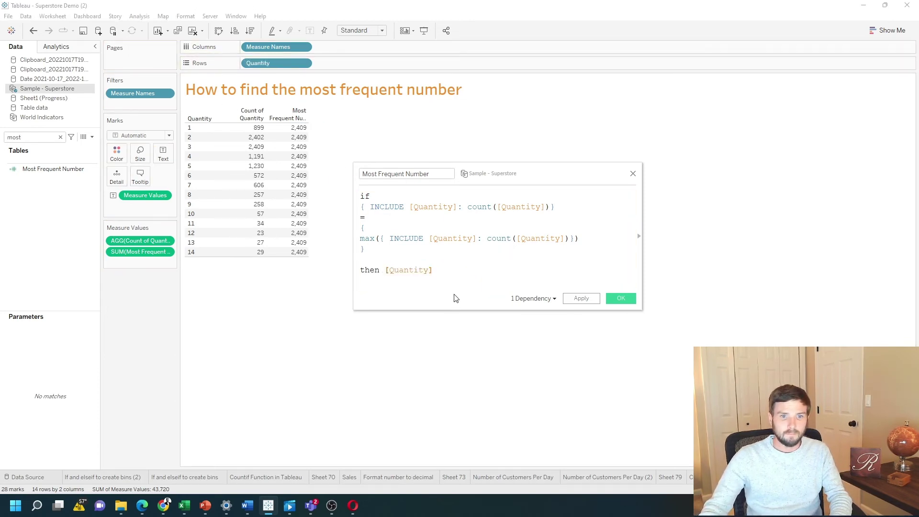
pyautogui.write('end')
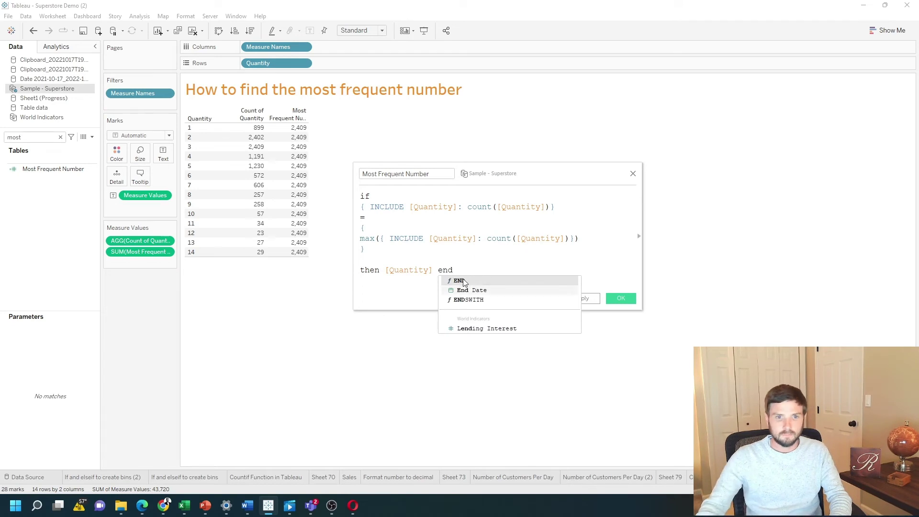
pyautogui.click(475, 259)
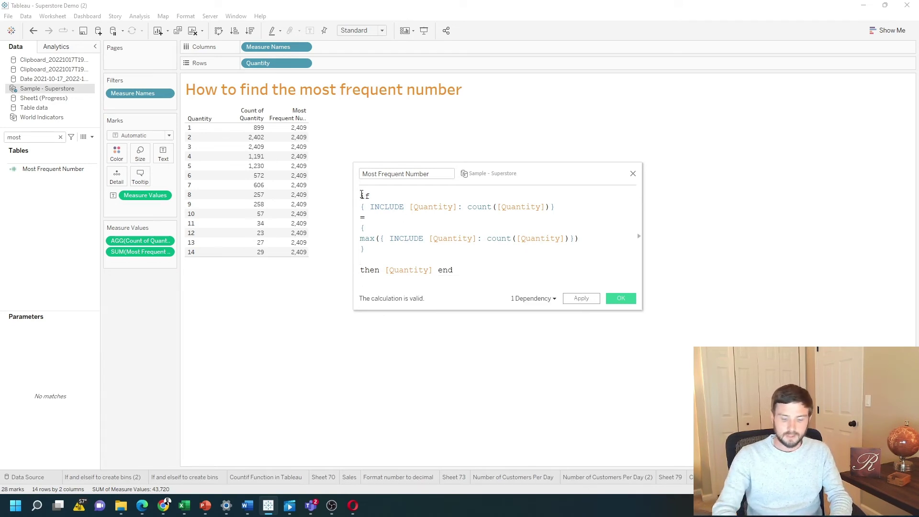
pyautogui.click(361, 196)
pyautogui.press('Return')
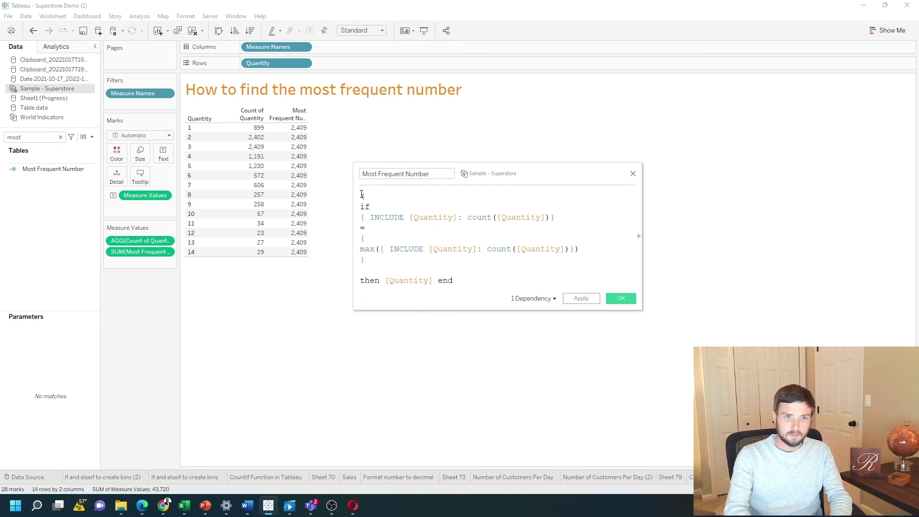
pyautogui.write('max(')
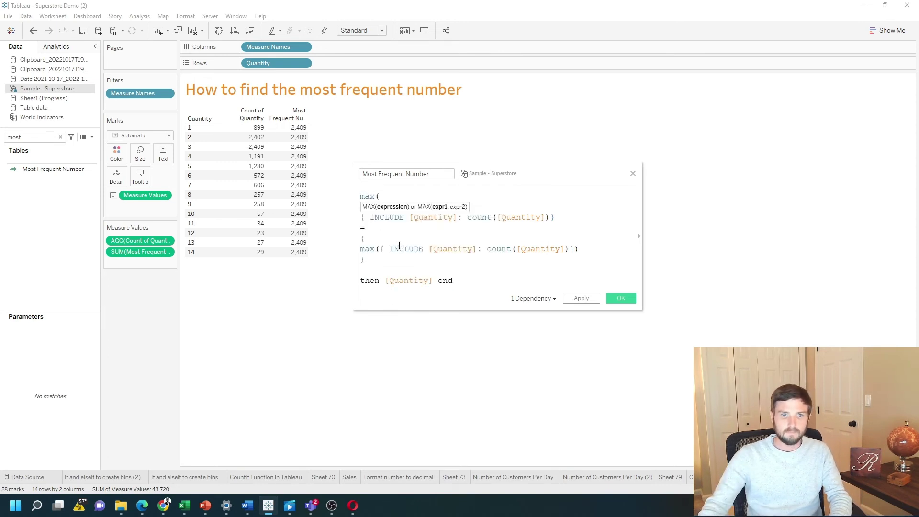
pyautogui.click(462, 280)
pyautogui.press('Return')
pyautogui.write(')')
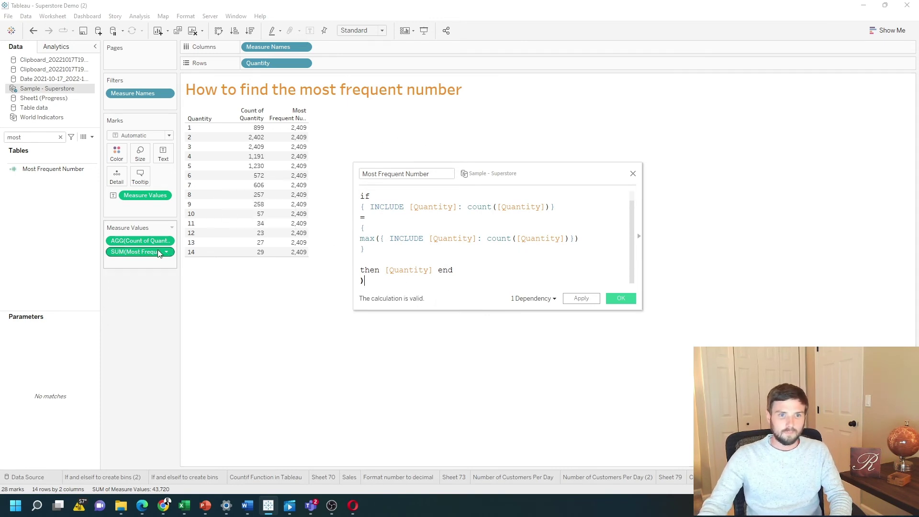
pyautogui.scroll(1, 413, 212)
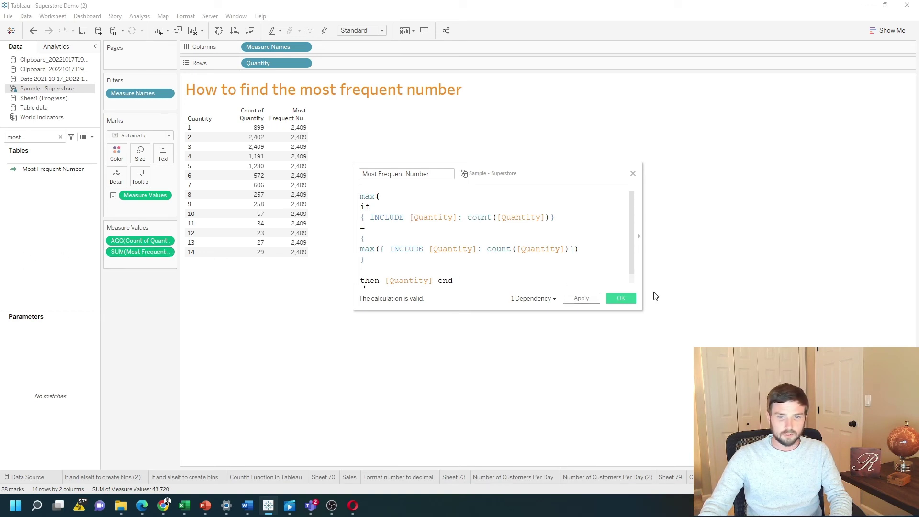
# - Apply the formula and add Most Frequent Number to Measure Values, showing 3 for Quantity 3
pyautogui.moveTo(640, 310); pyautogui.dragTo(645, 332)
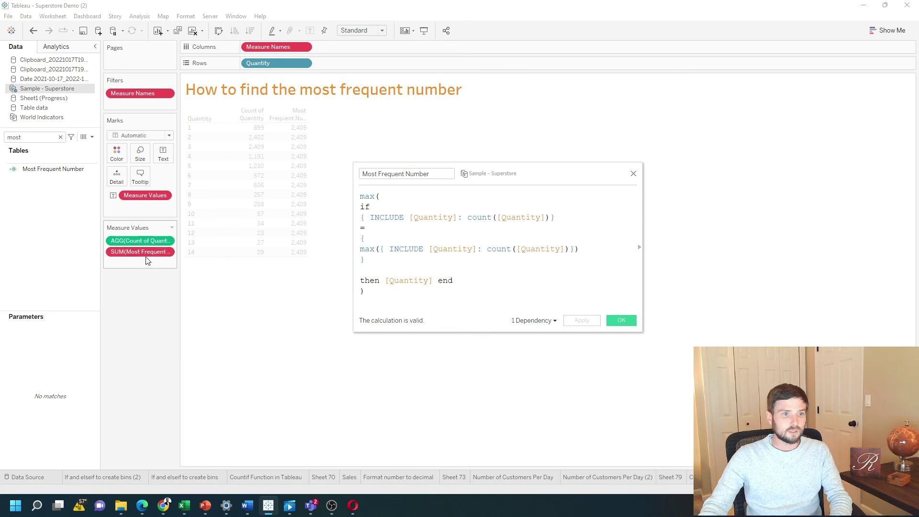
pyautogui.moveTo(147, 259)
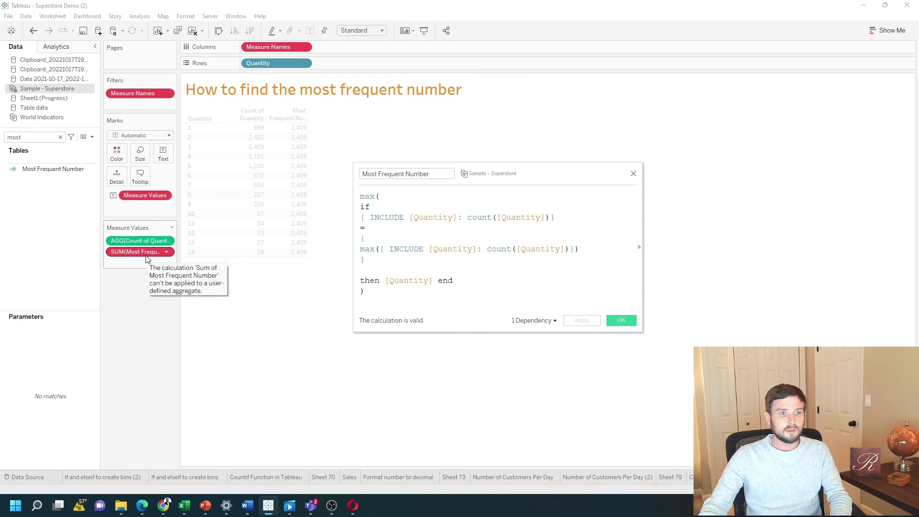
pyautogui.moveTo(53, 169); pyautogui.dragTo(140, 252)
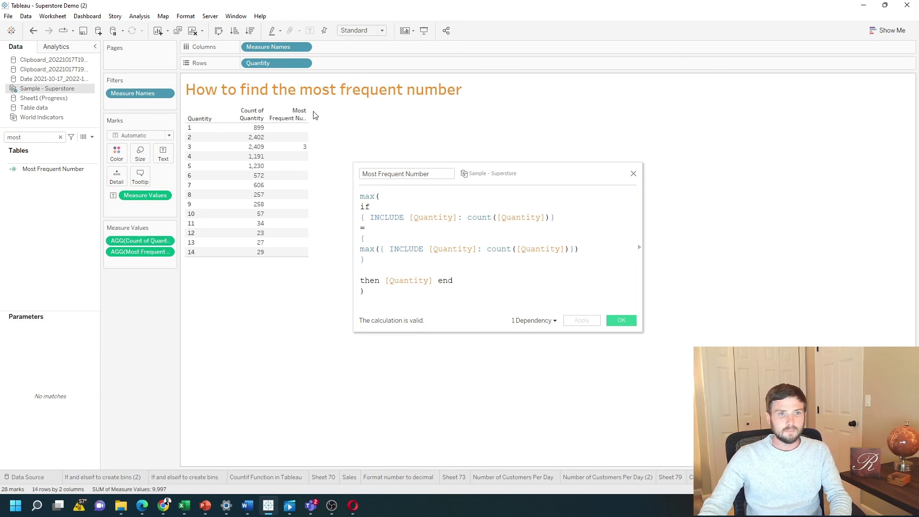
pyautogui.moveTo(304, 148)
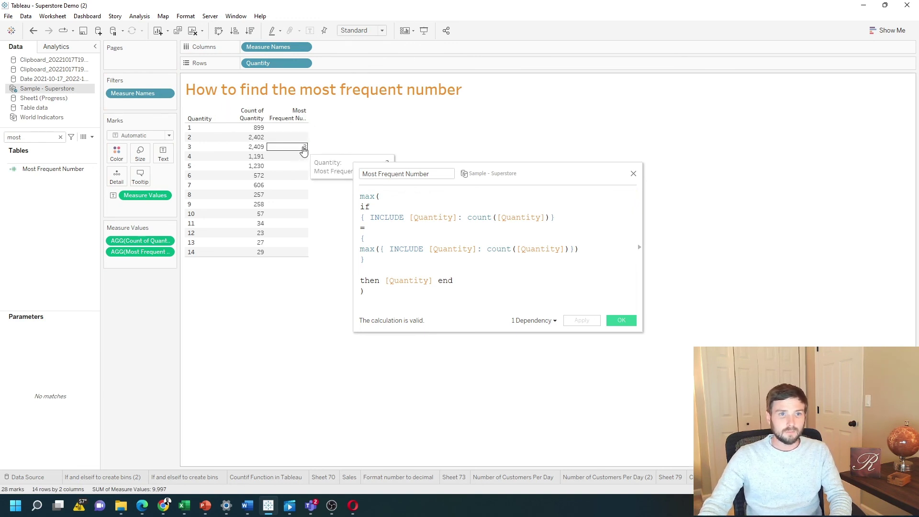
# - Remove Quantity from Rows and Count of Quantity from Measure Values, leaving the single value 3
pyautogui.moveTo(286, 62); pyautogui.dragTo(155, 311)
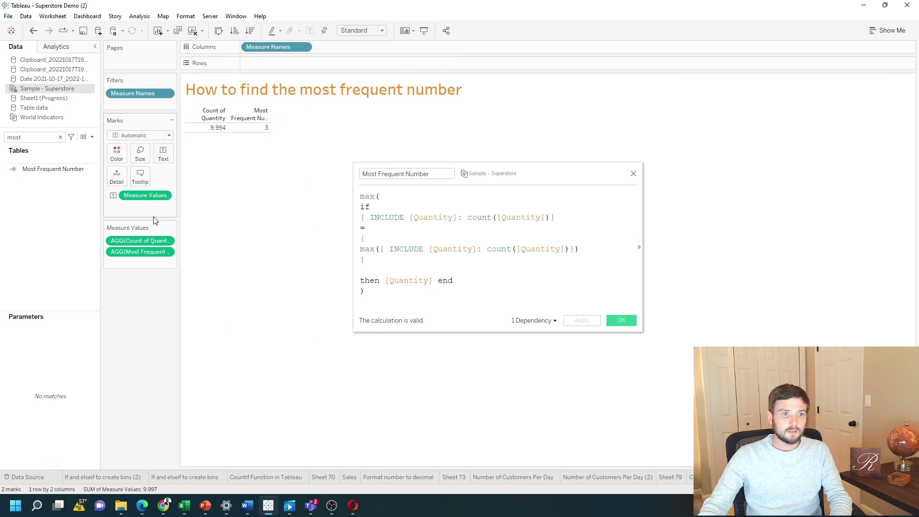
pyautogui.moveTo(141, 240); pyautogui.dragTo(214, 108)
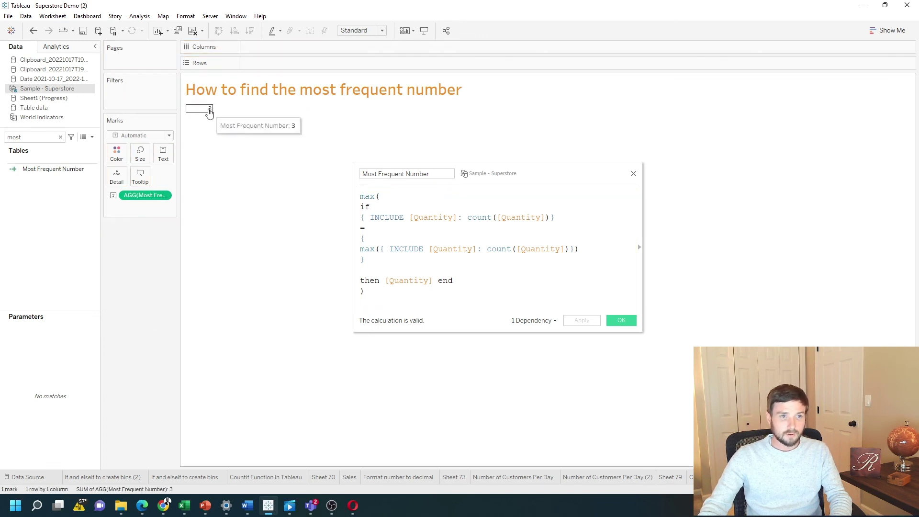